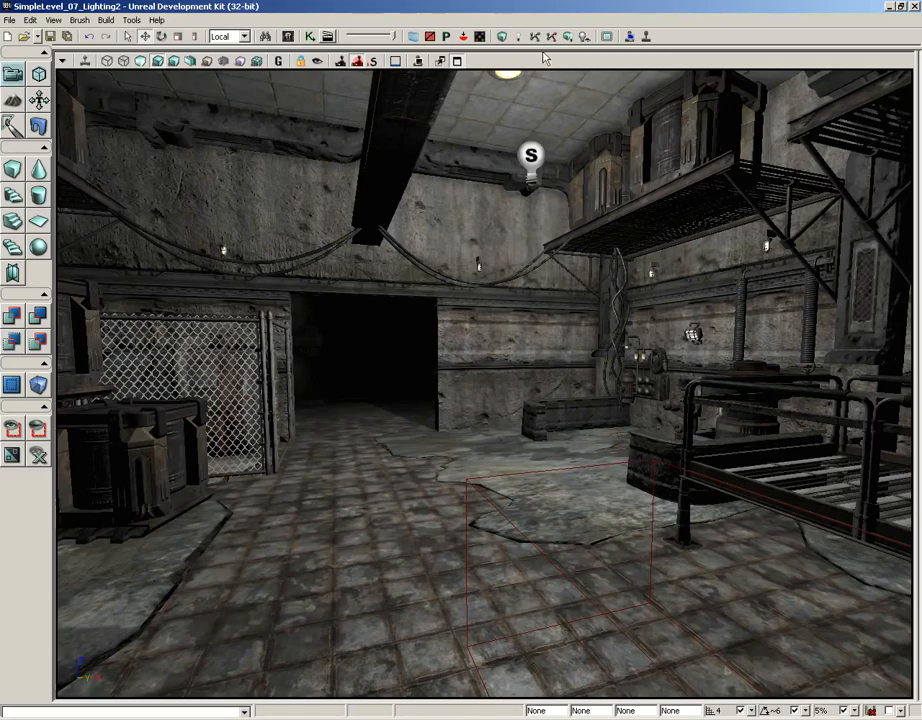
Examine the lamp fixtures around the room, including the caged lamps on the pipe wall.
right_click_drag(489, 390, 915, 375)
left_click_drag(489, 390, 440, 144)
right_click_drag(440, 144, 426, 178)
left_click_drag(426, 178, 426, 140)
left_click_drag(489, 390, 489, 383)
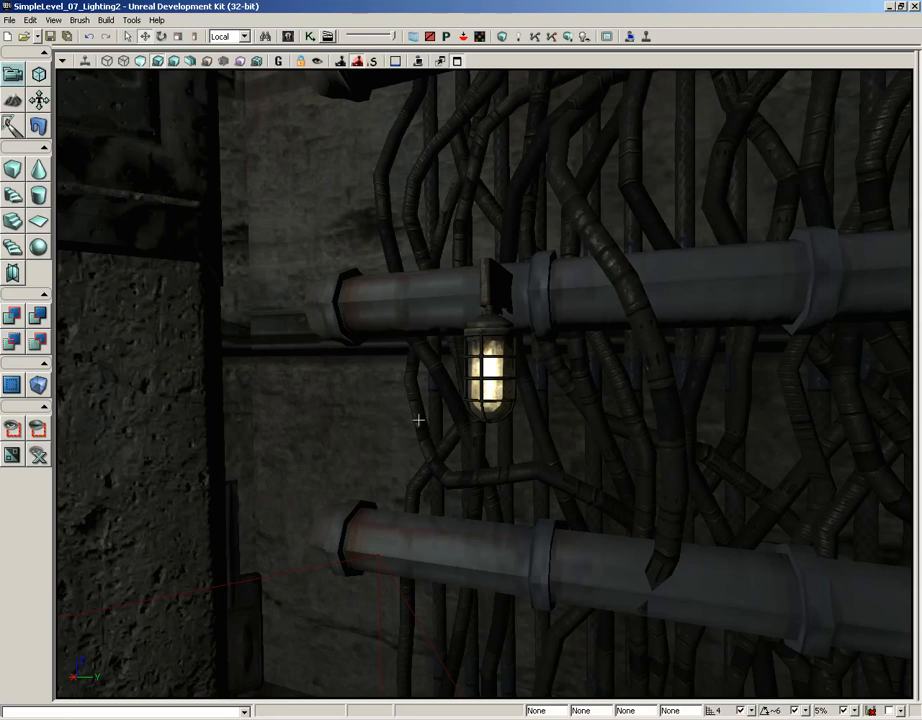
left_click_drag(418, 420, 318, 572)
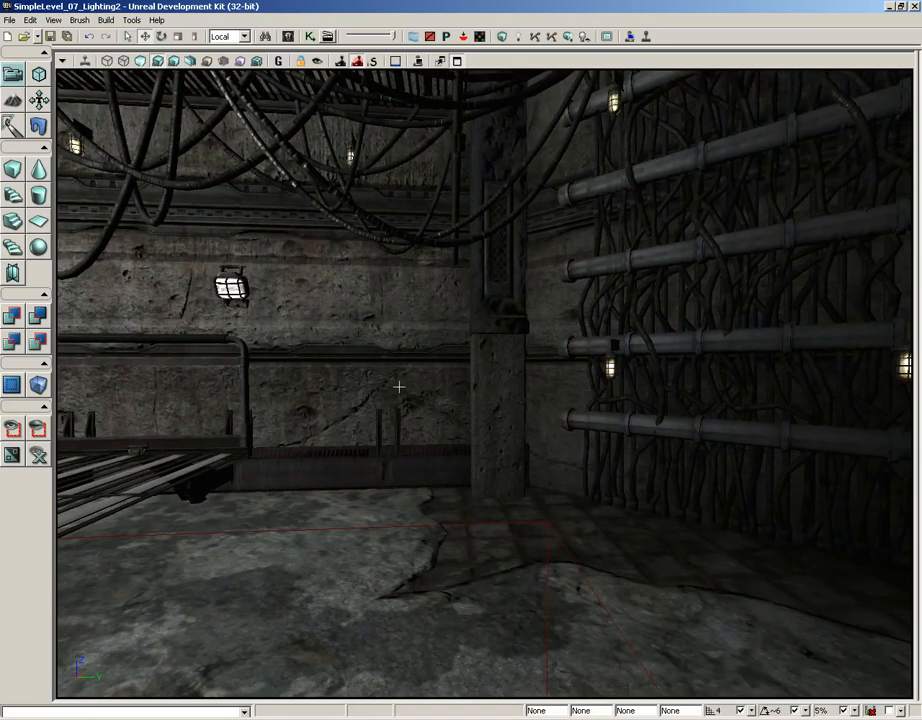
right_click_drag(428, 389, 220, 397)
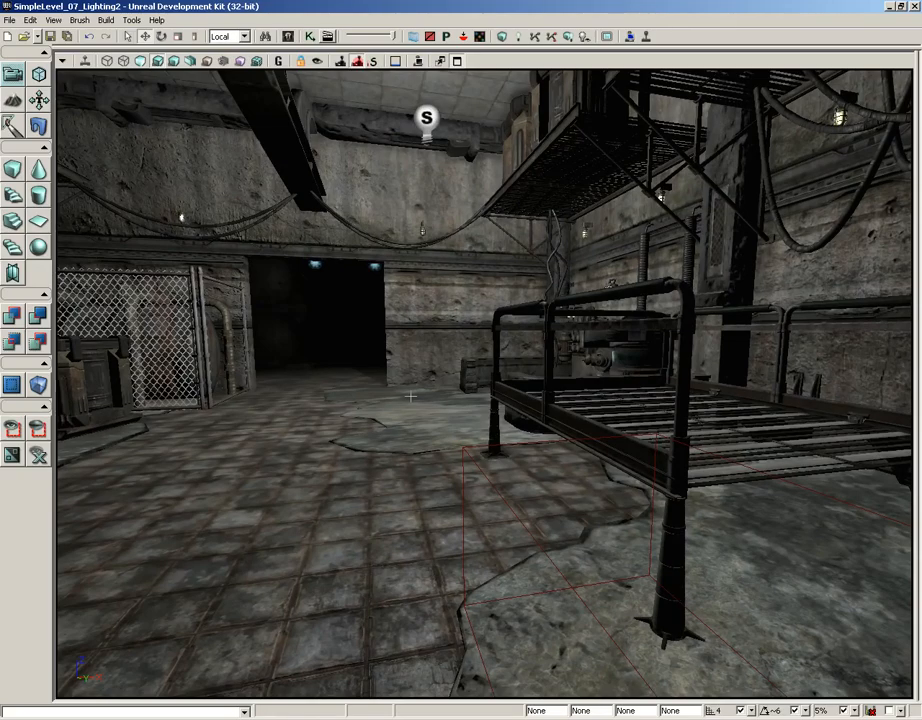
Delete the point light hanging below the round ceiling fixture and show the room in Lit mode.
left_click_drag(411, 397, 448, 67)
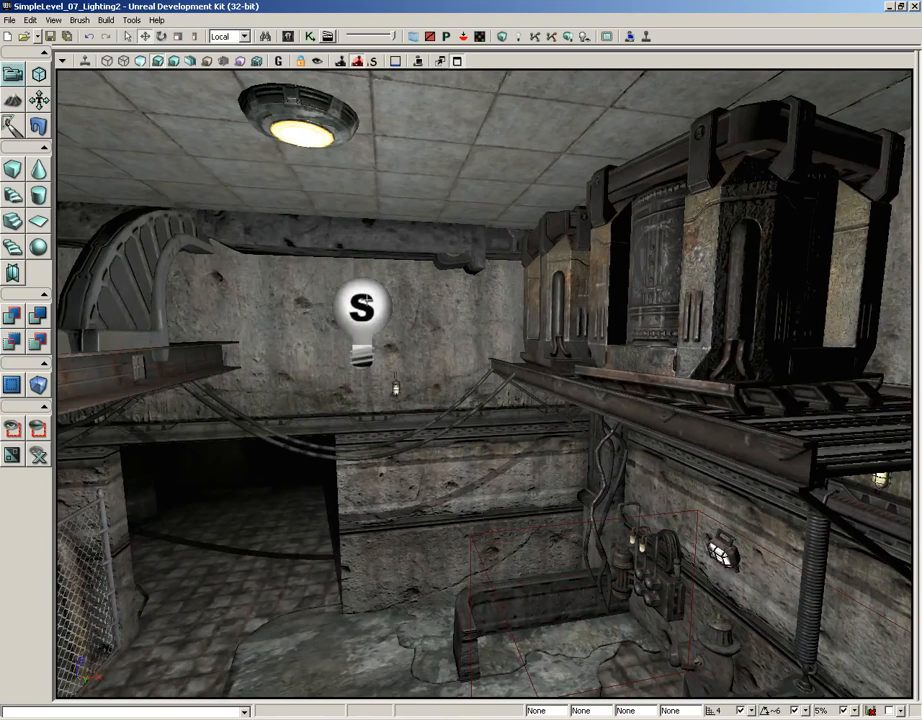
left_click(366, 300)
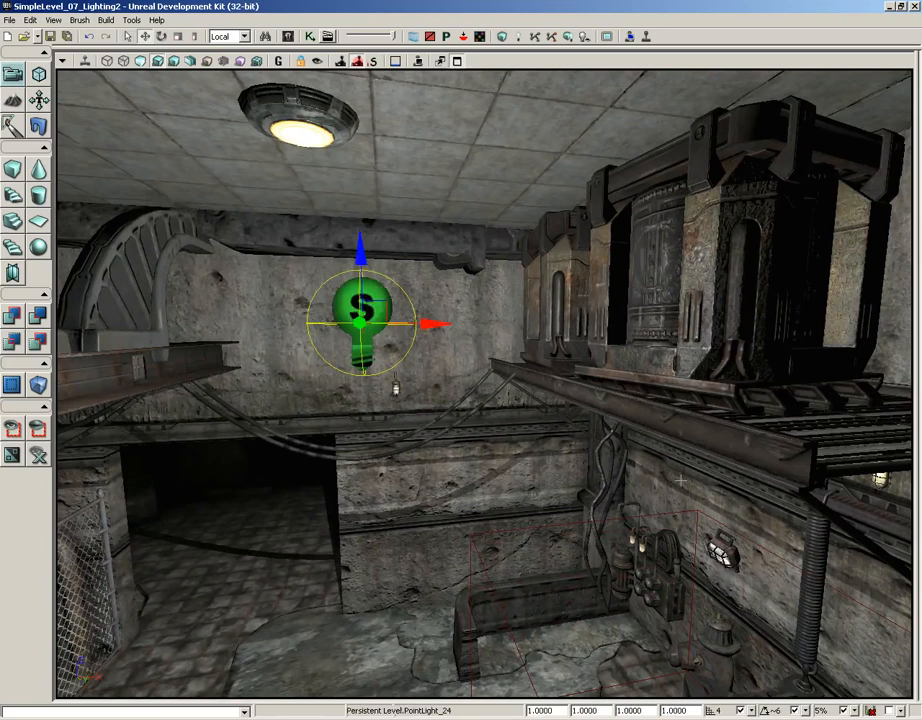
key("Delete")
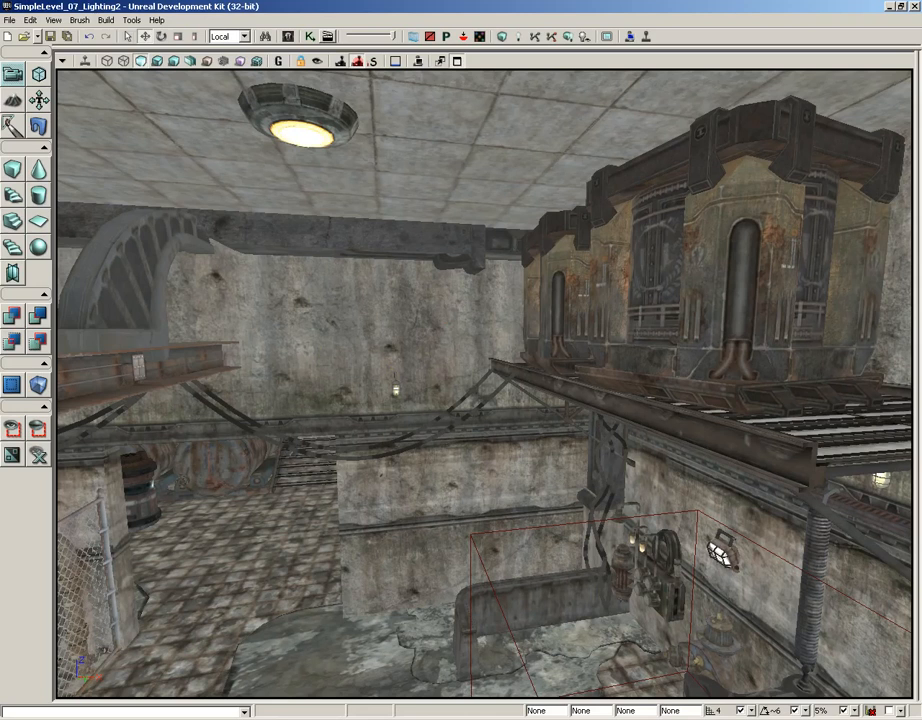
left_click(157, 61)
right_click_drag(361, 267, 302, 230)
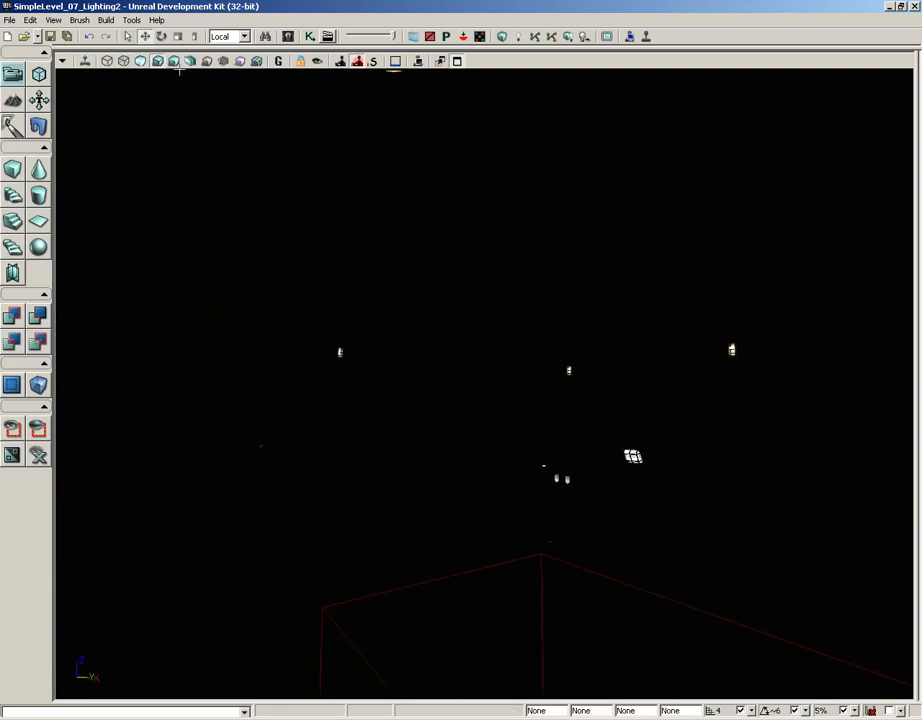
Use Unlit mode to find and select the caged lamp on the upper wall, then return to Lit mode.
left_click(143, 63)
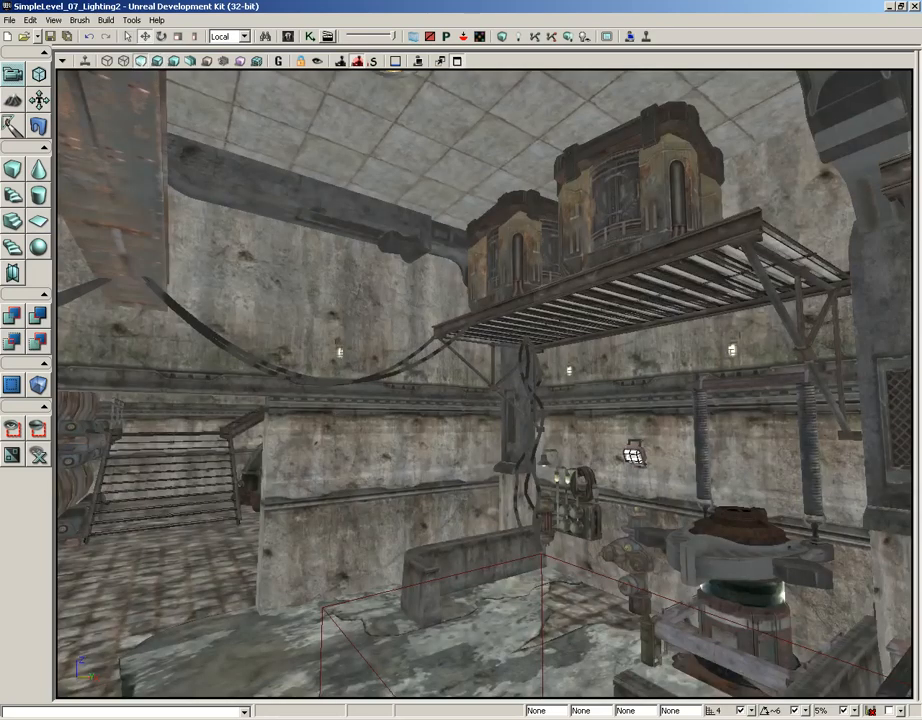
left_click_drag(400, 350, 330, 120)
left_click(440, 383)
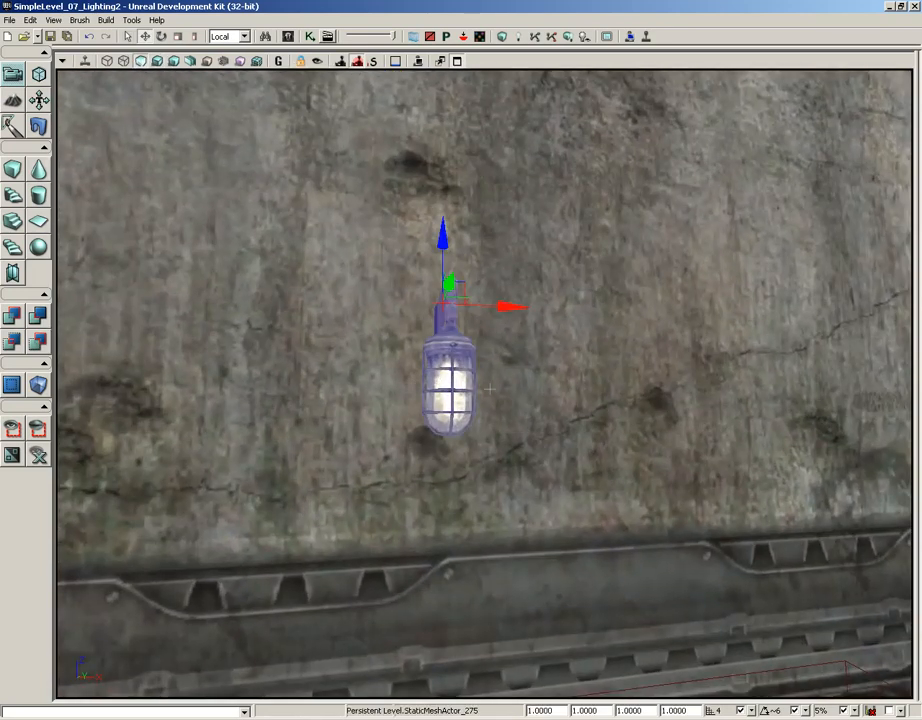
middle_click_drag(440, 383, 370, 350)
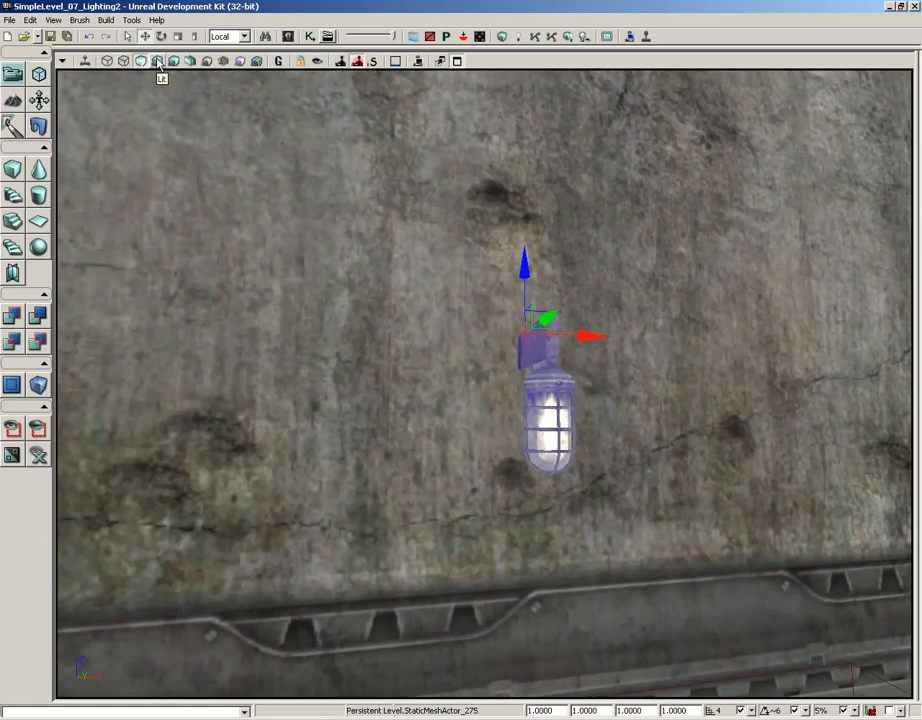
left_click(157, 63)
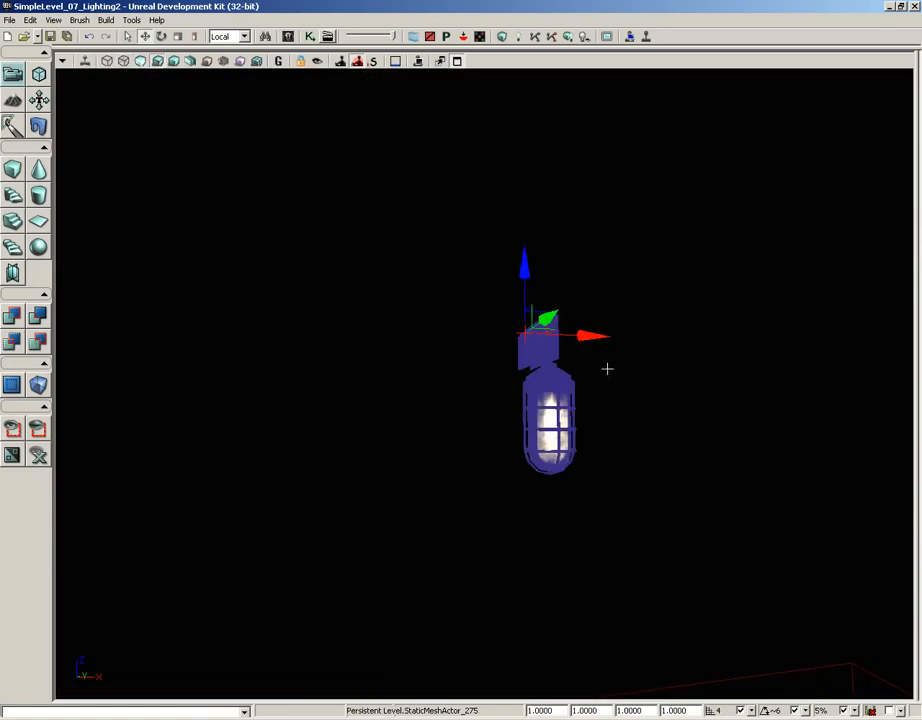
middle_click_drag(607, 370, 624, 372)
Enable Use Emissive For Static Lighting in the selected lamp's Lightmass settings and close its properties.
key("F4")
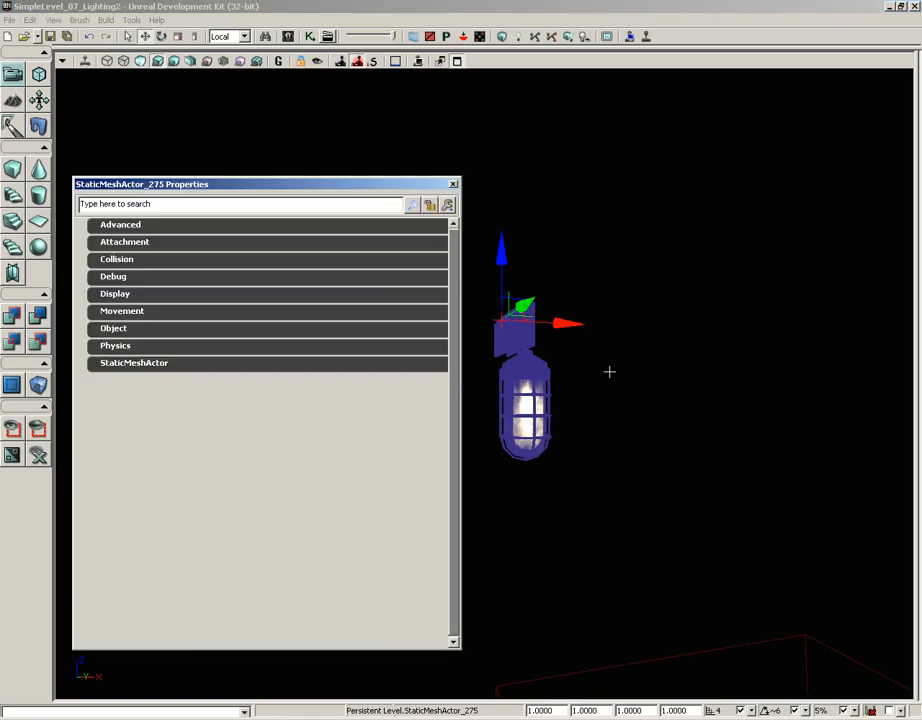
left_click(129, 365)
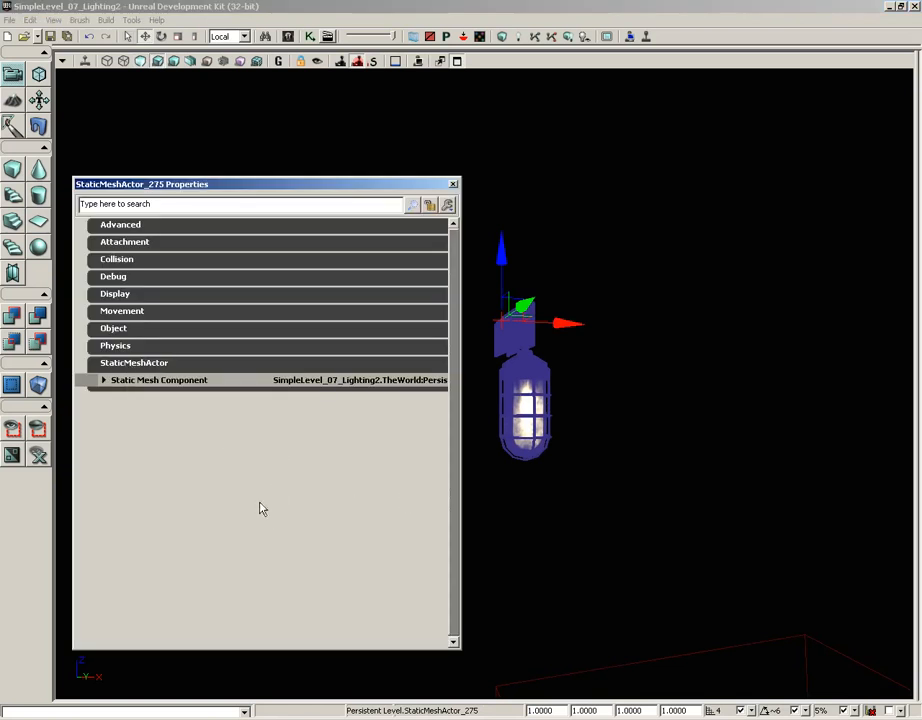
left_click(127, 387)
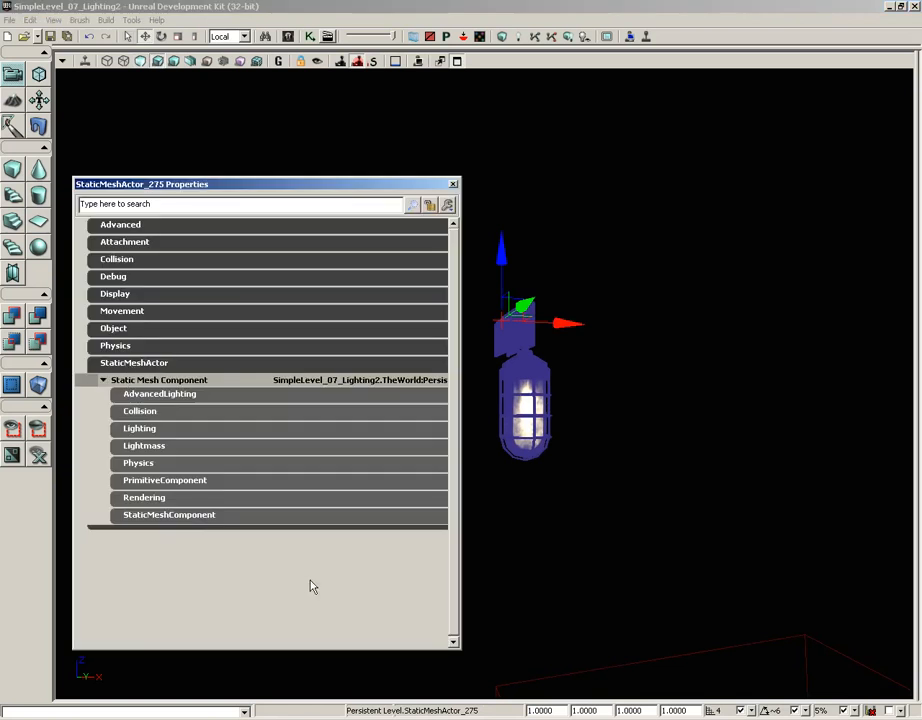
left_click(146, 447)
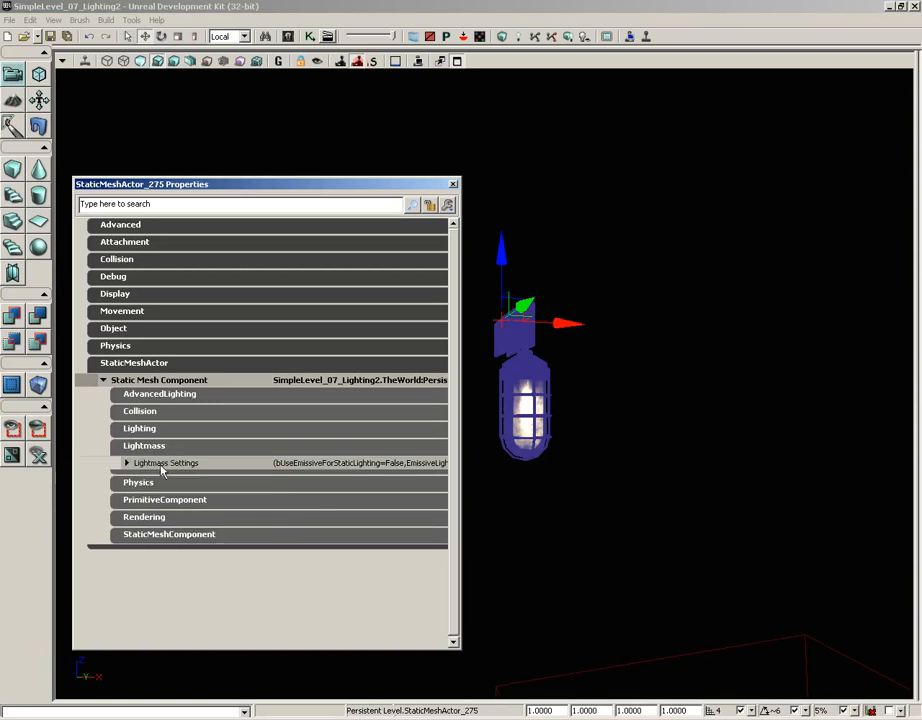
left_click(207, 462)
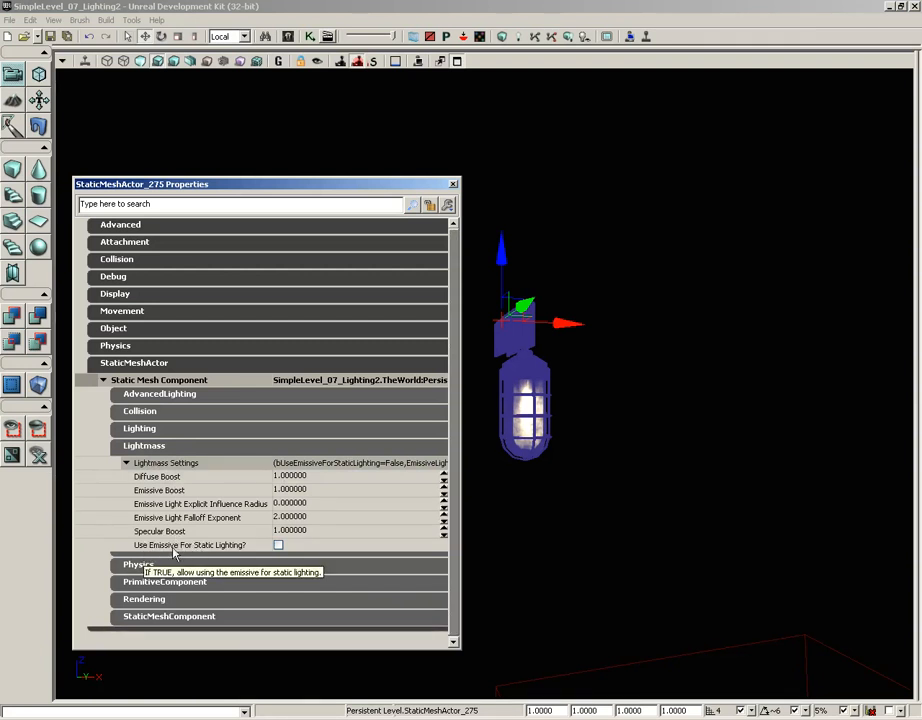
left_click(278, 545)
left_click(278, 545)
left_click(278, 545)
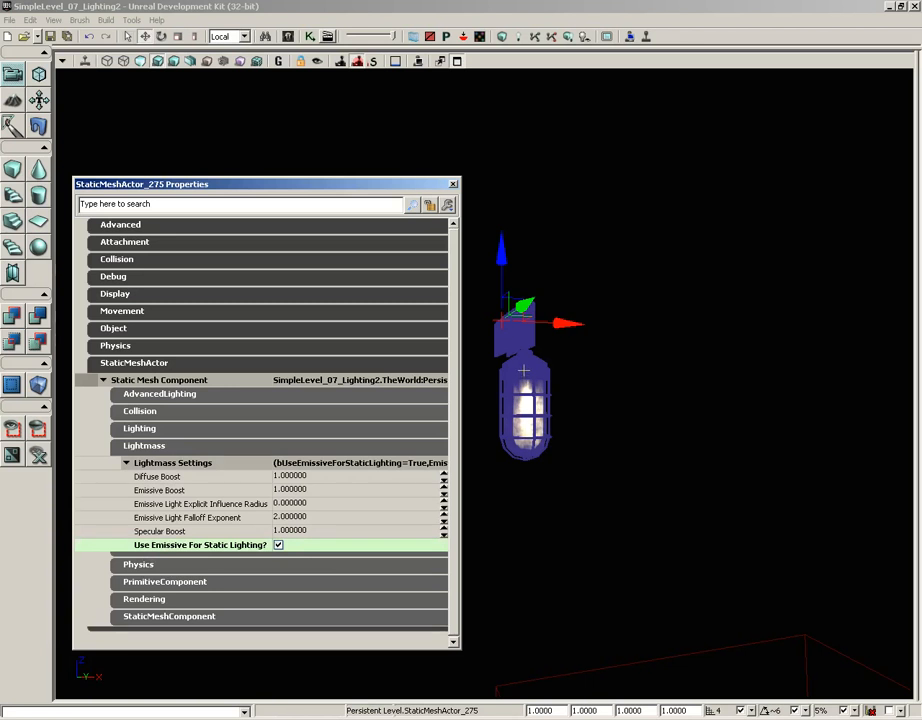
left_click(453, 184)
Check the wider room in Unlit mode, return to Lit mode and build the level's lighting.
left_click_drag(573, 190, 667, 337)
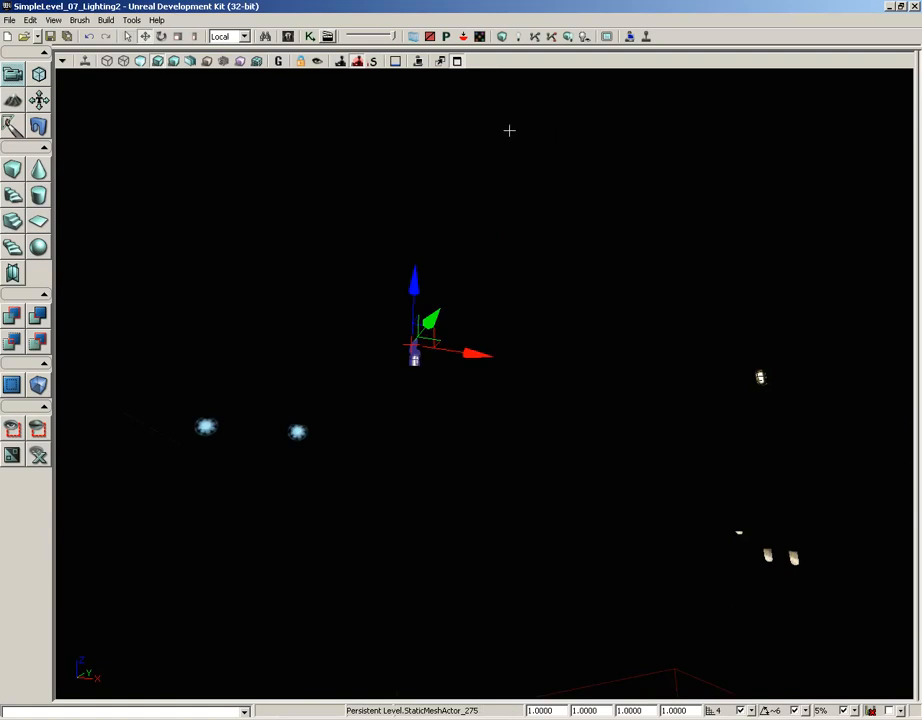
left_click(140, 61)
left_click_drag(562, 198, 578, 299)
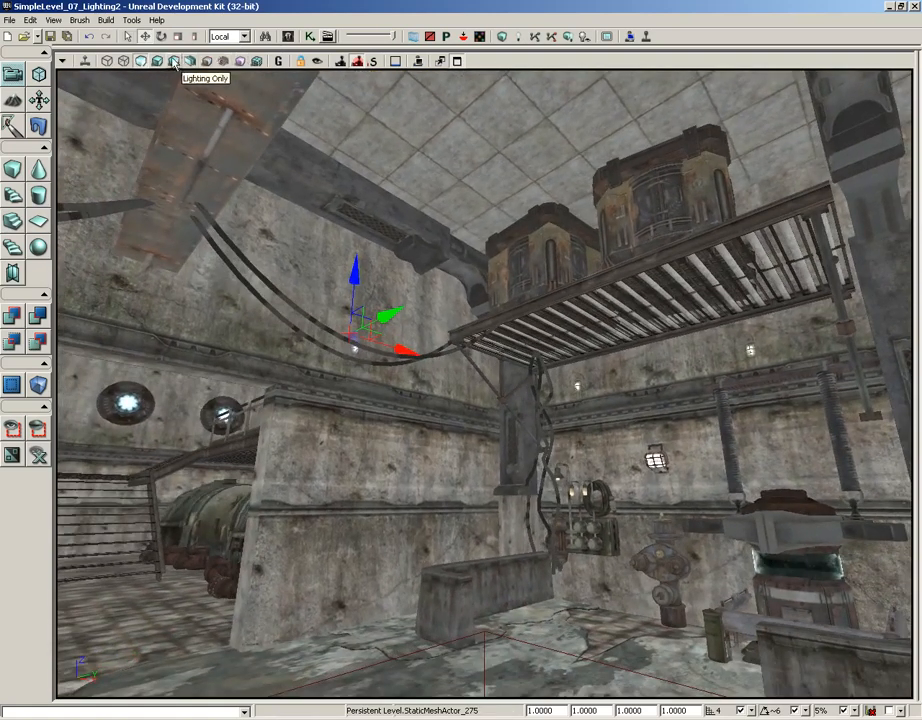
left_click(158, 62)
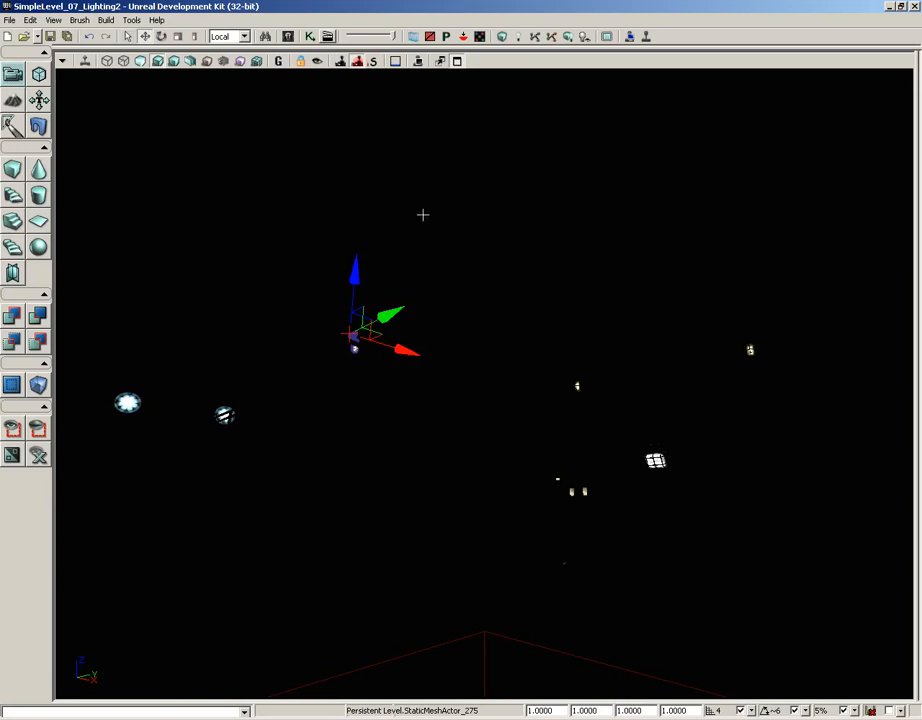
left_click(583, 36)
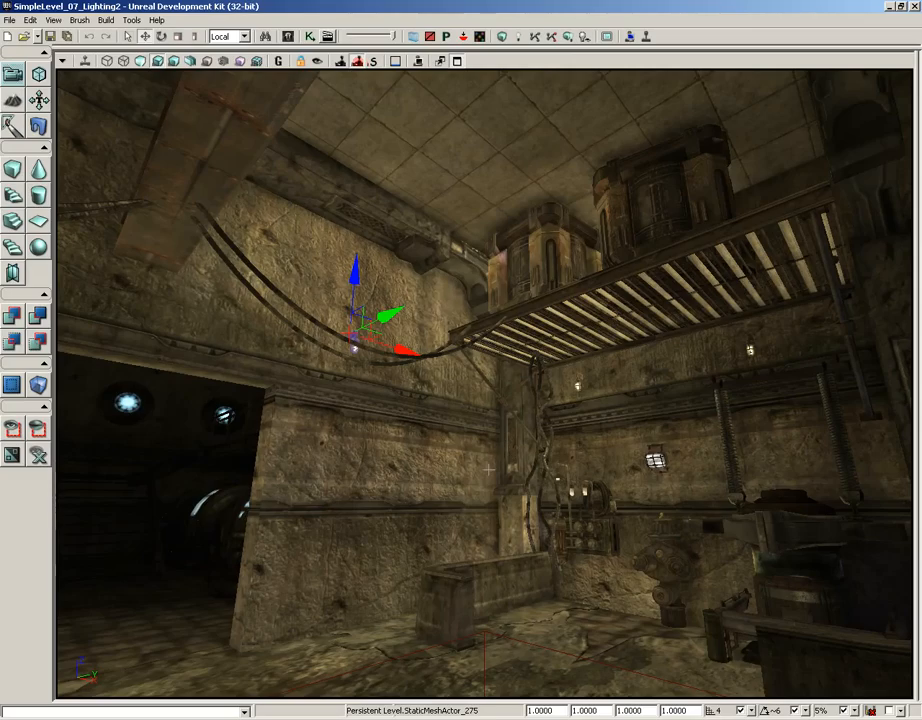
Deselect the wall lamp and inspect its emissive light on the wall and across the room.
right_click_drag(487, 436, 441, 231)
left_click_drag(441, 231, 415, 68)
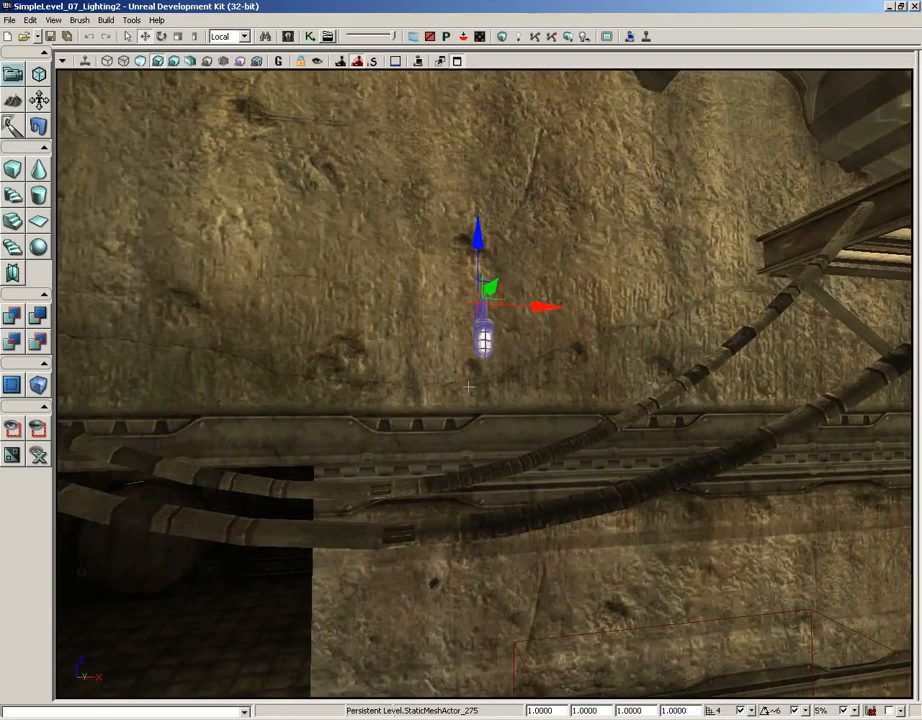
left_click(505, 442)
key("Escape")
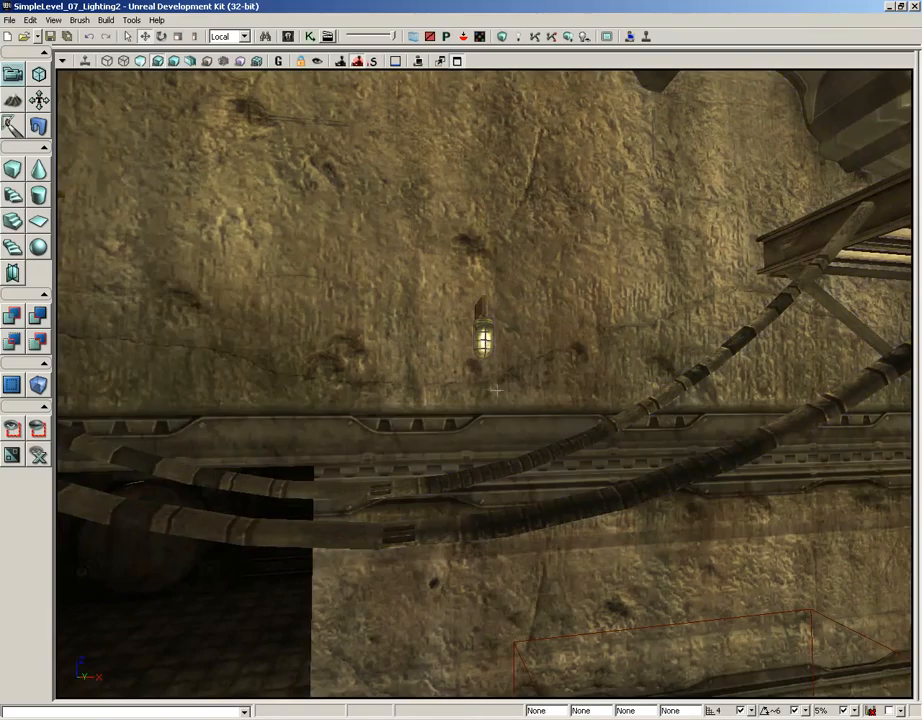
left_click_drag(536, 332, 535, 480)
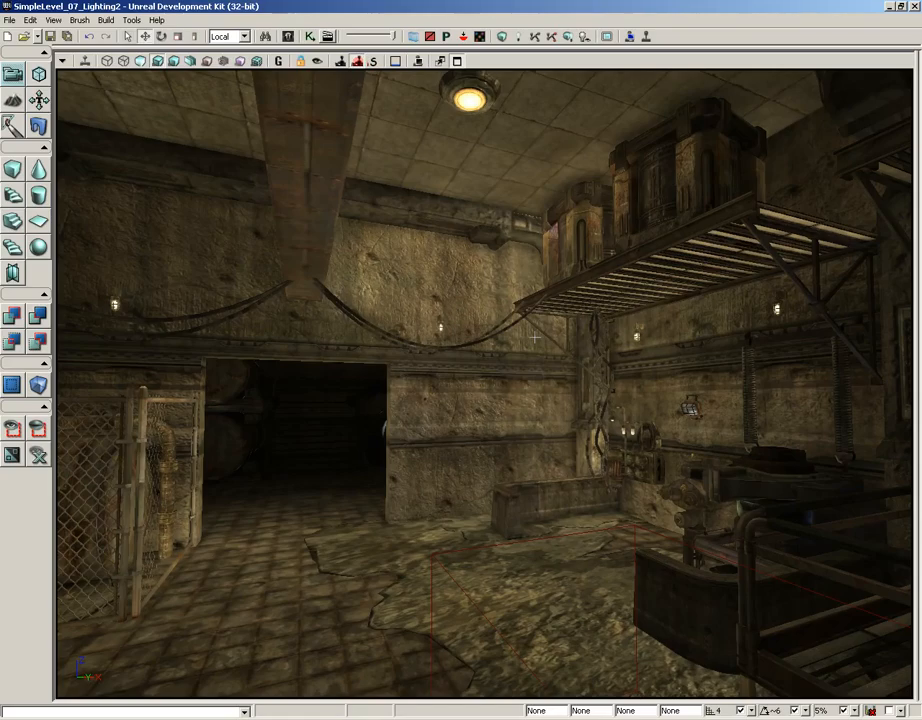
Select the same caged wall lamp and open the Lightmass settings in its properties.
left_click_drag(484, 400, 471, 62)
right_click_drag(497, 400, 515, 385)
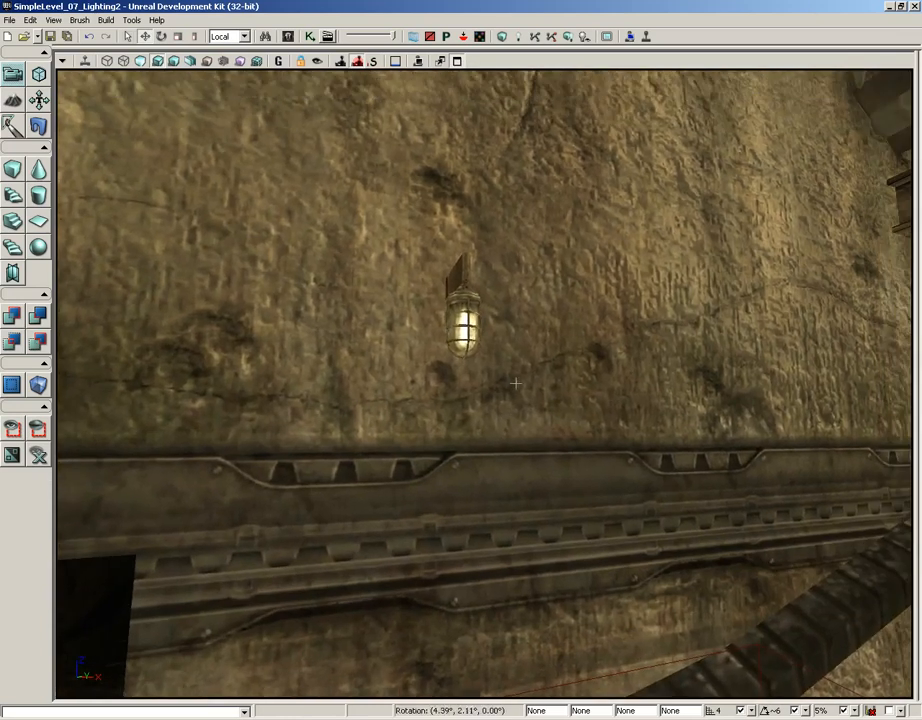
left_click(465, 325)
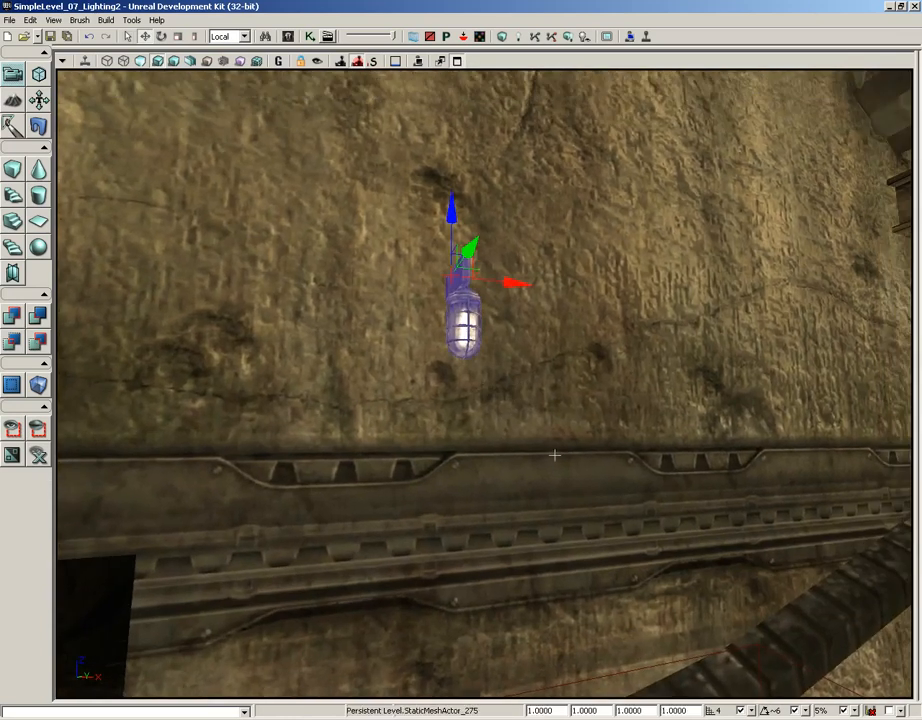
key("F4")
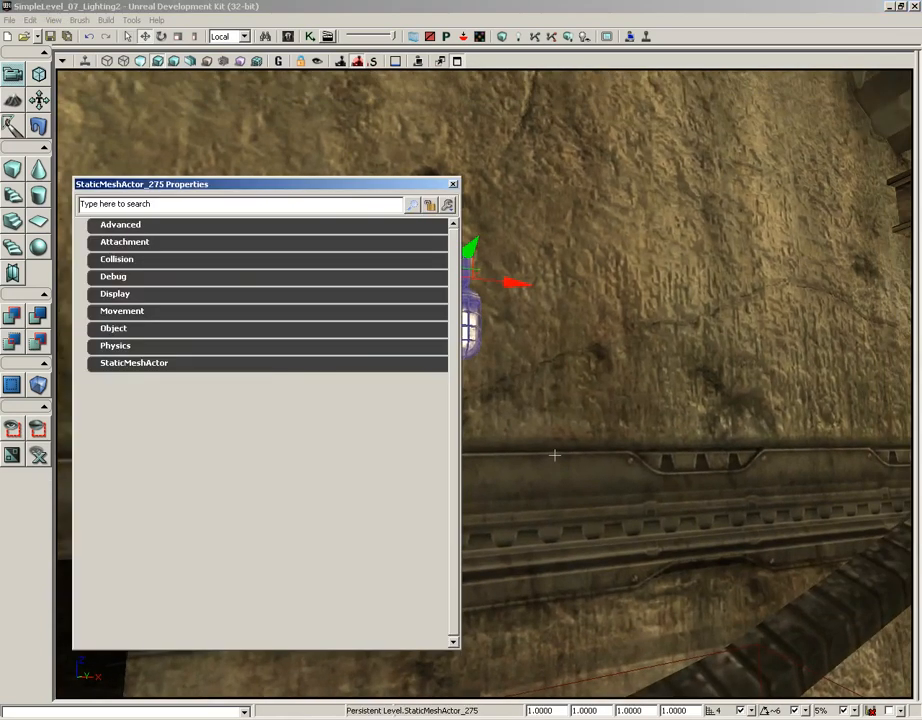
left_click(109, 367)
left_click(145, 381)
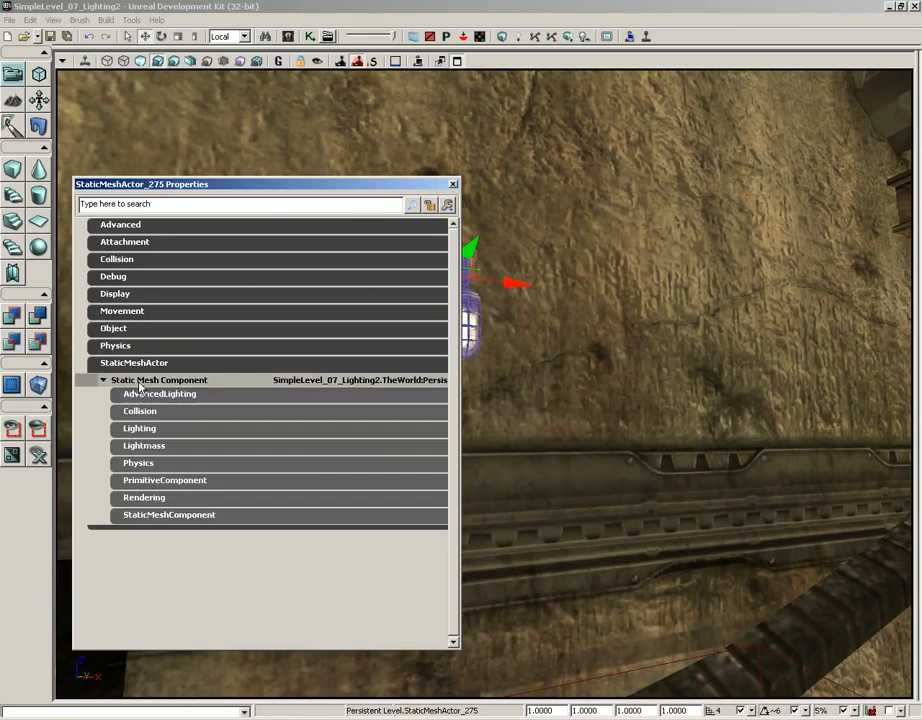
left_click(200, 446)
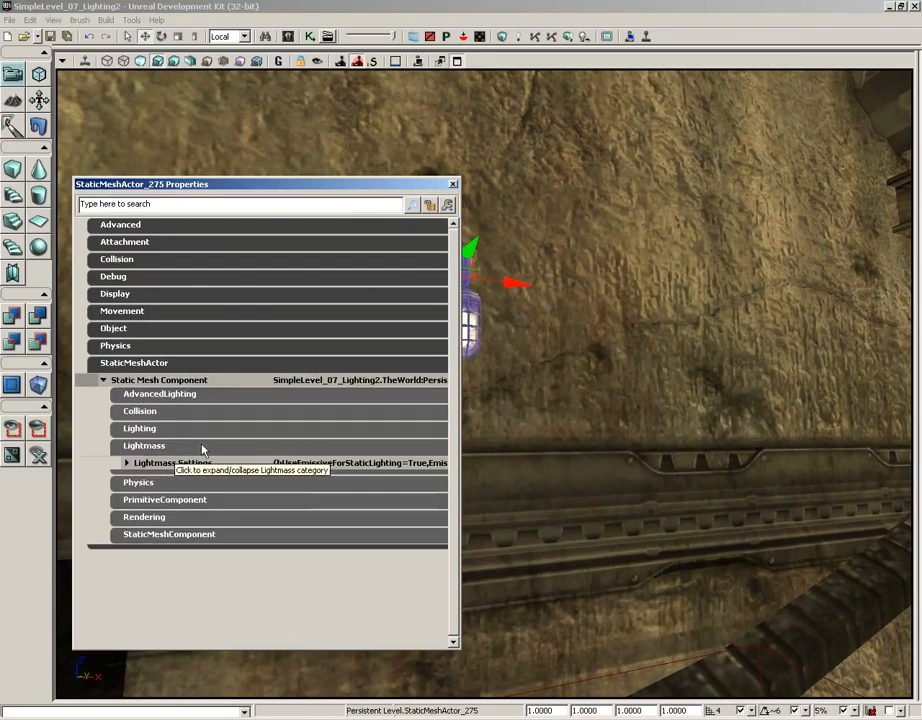
left_click(155, 463)
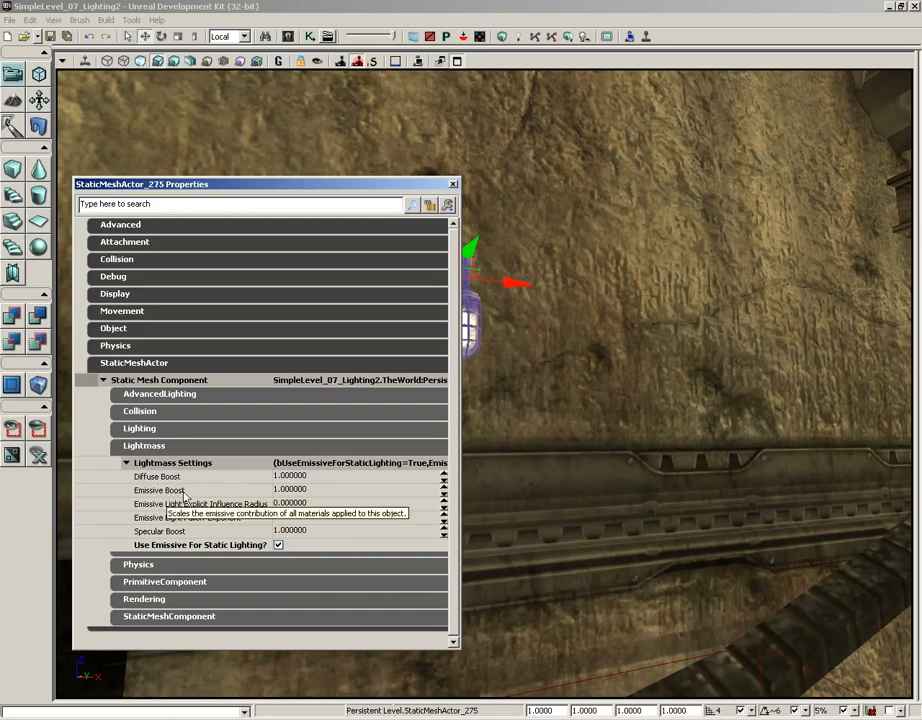
Set the lamp's Emissive Light Explicit Influence Radius to 128 and close its properties.
left_click(292, 490)
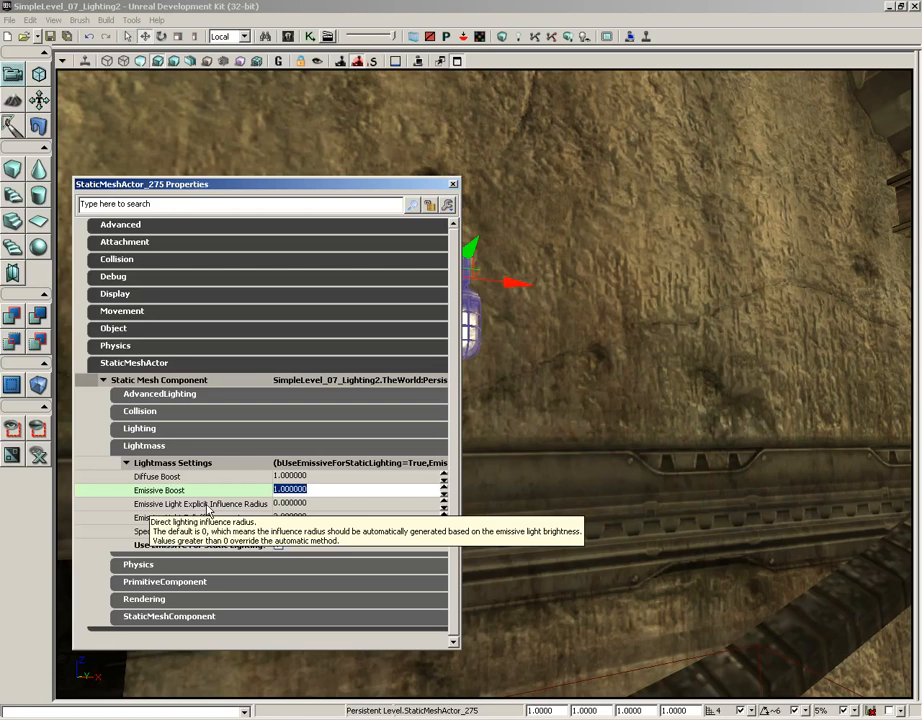
left_click(313, 504)
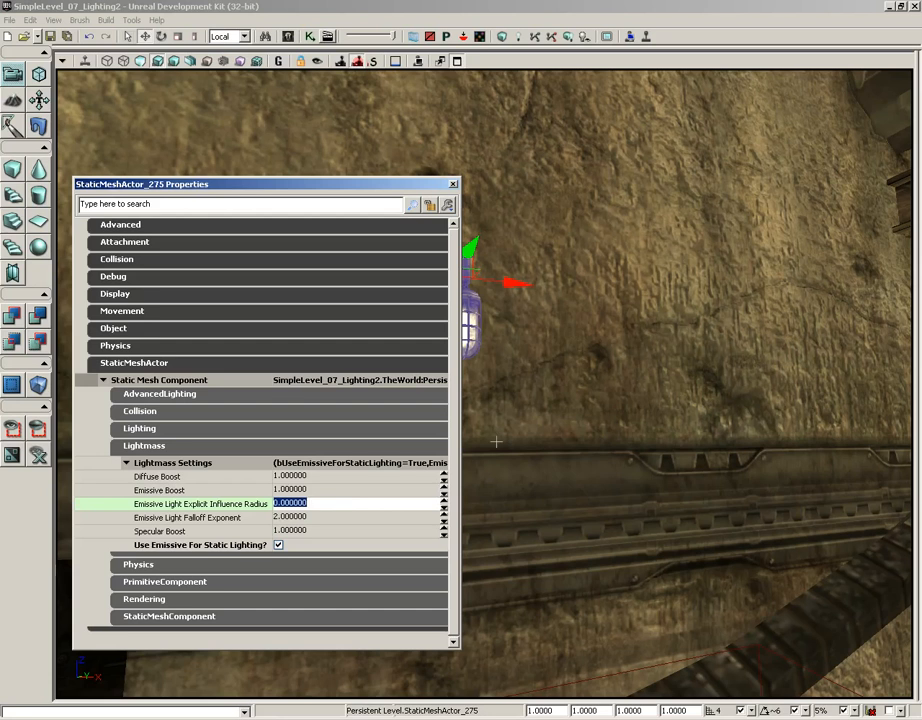
type("128")
key("Tab")
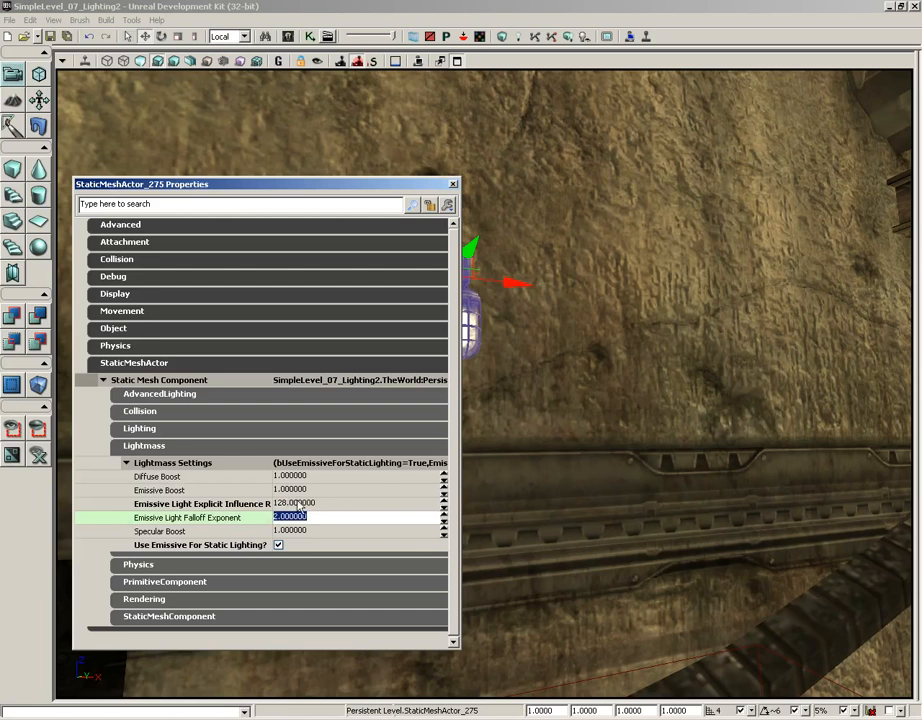
mouse_move(362, 502)
mouse_move(263, 541)
left_click_drag(391, 188, 729, 178)
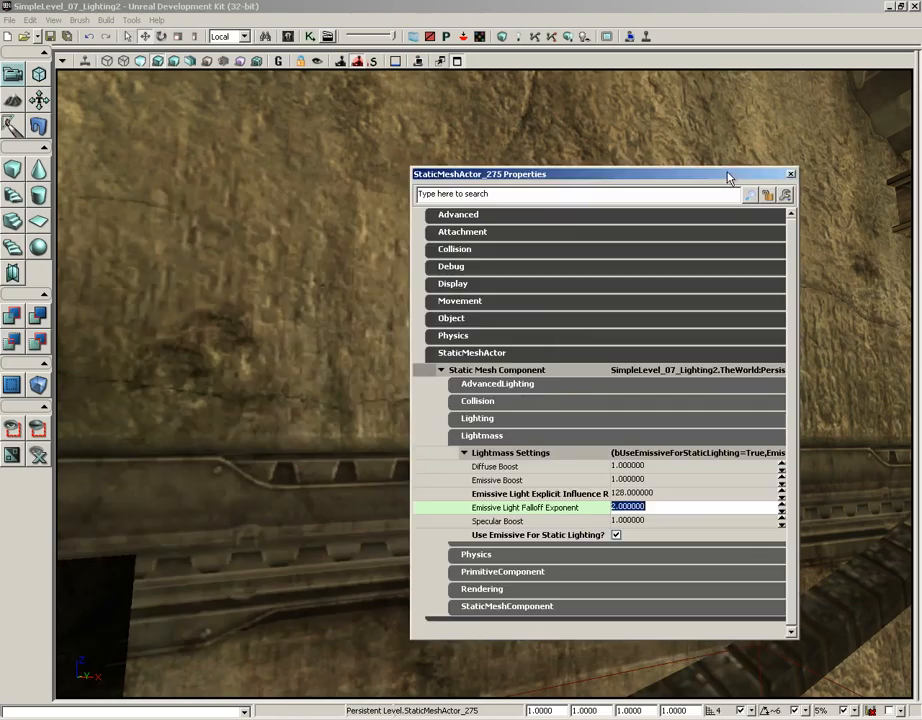
left_click(791, 175)
scroll(447, 195, "up", 2)
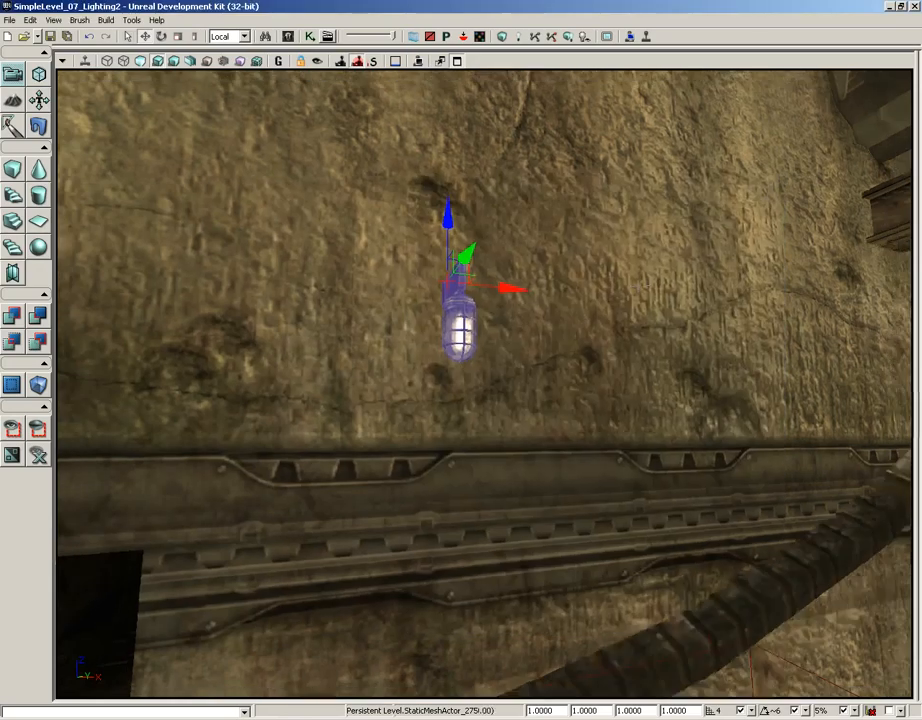
Rebuild the level's lighting to apply the wall lamp's new emissive influence radius.
left_click_drag(650, 291, 650, 400)
right_click_drag(650, 400, 650, 291)
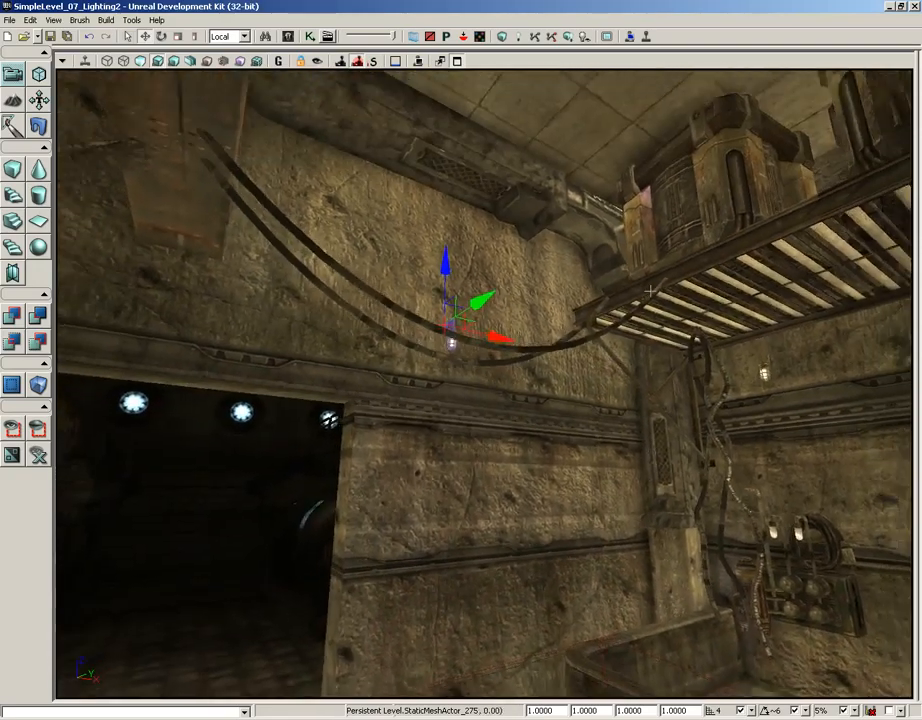
left_click_drag(650, 291, 650, 345)
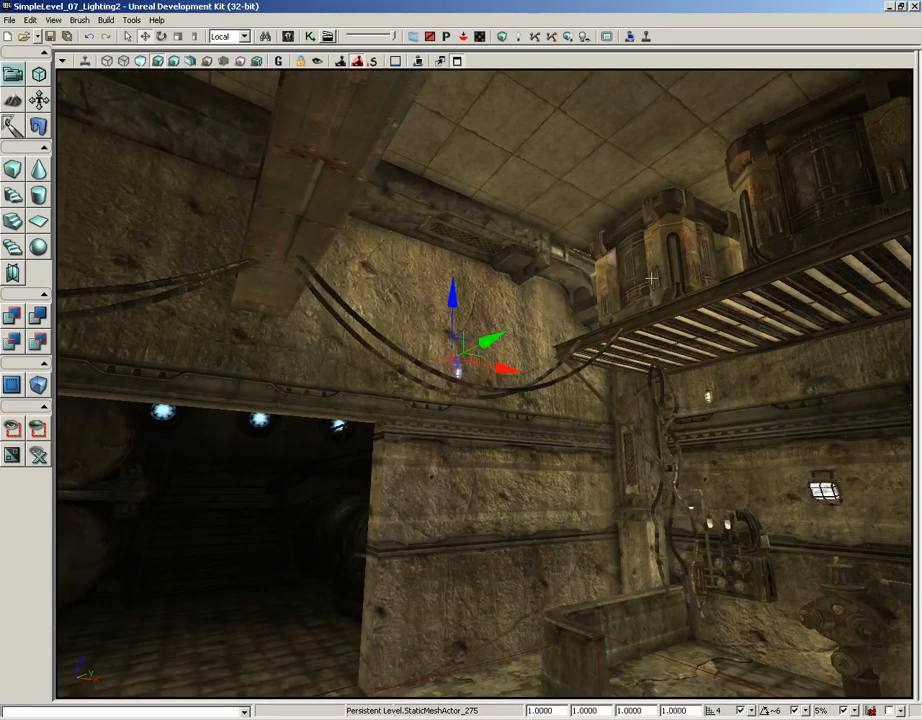
left_click(568, 36)
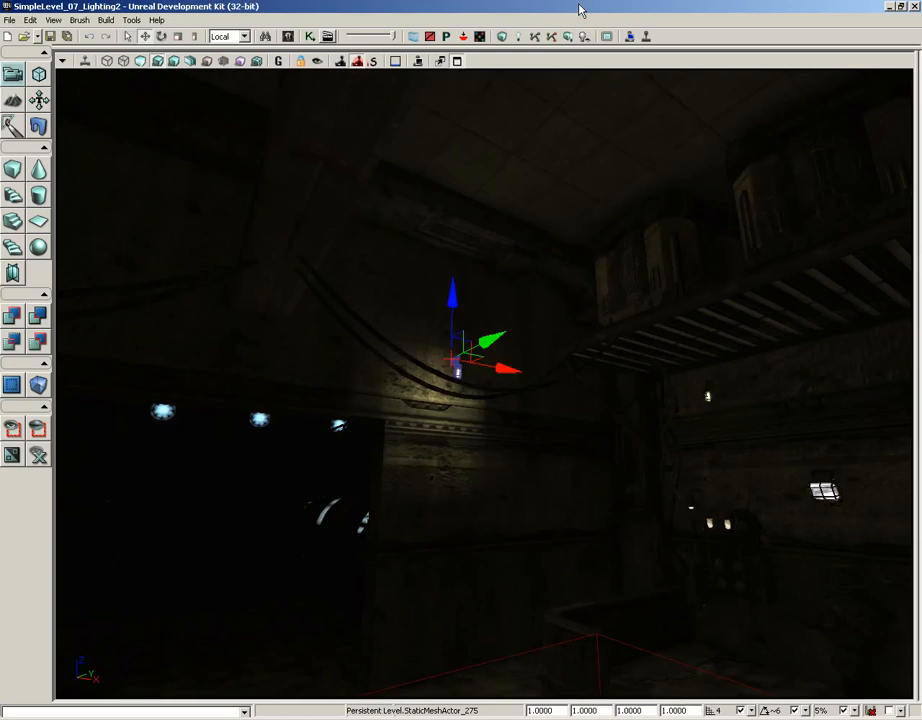
Examine the rebuilt lighting from across the room, comparing the selected wall lamp's emissive glow with the ceiling light and other wall fixtures.
mouse_move(580, 444)
right_mouse_down()
mouse_move(577, 408)
mouse_move(547, 450)
mouse_move(566, 453)
right_mouse_up()
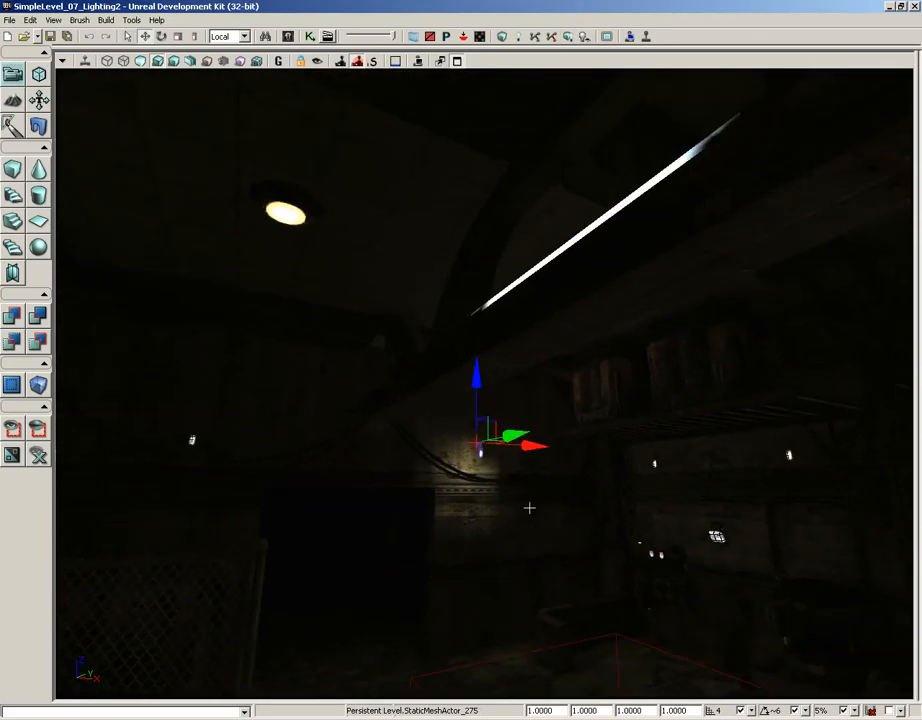
right_click_drag(533, 529, 557, 531)
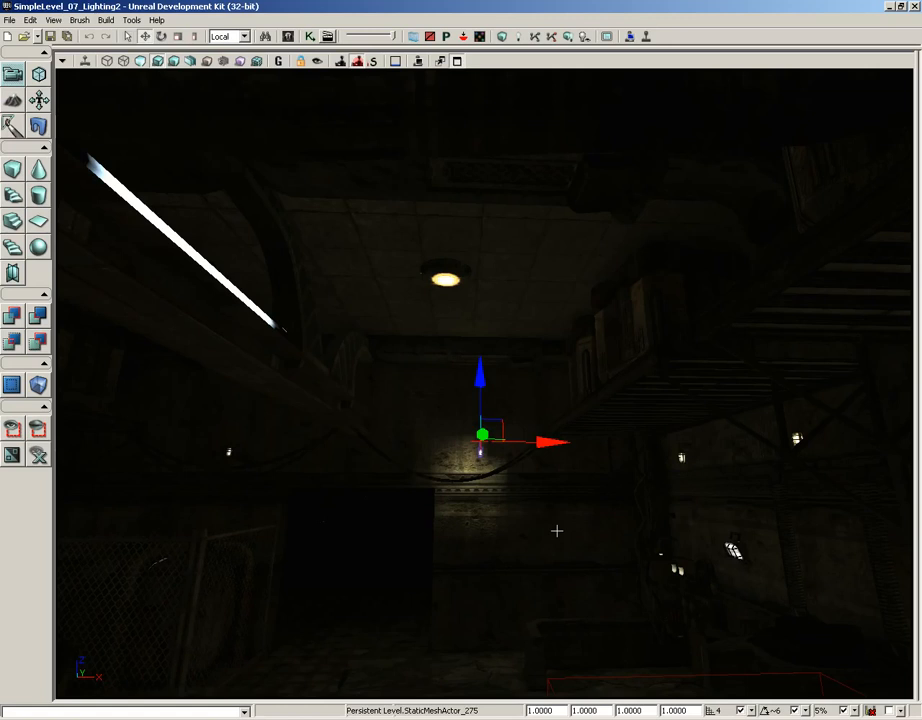
right_click_drag(492, 545, 364, 539)
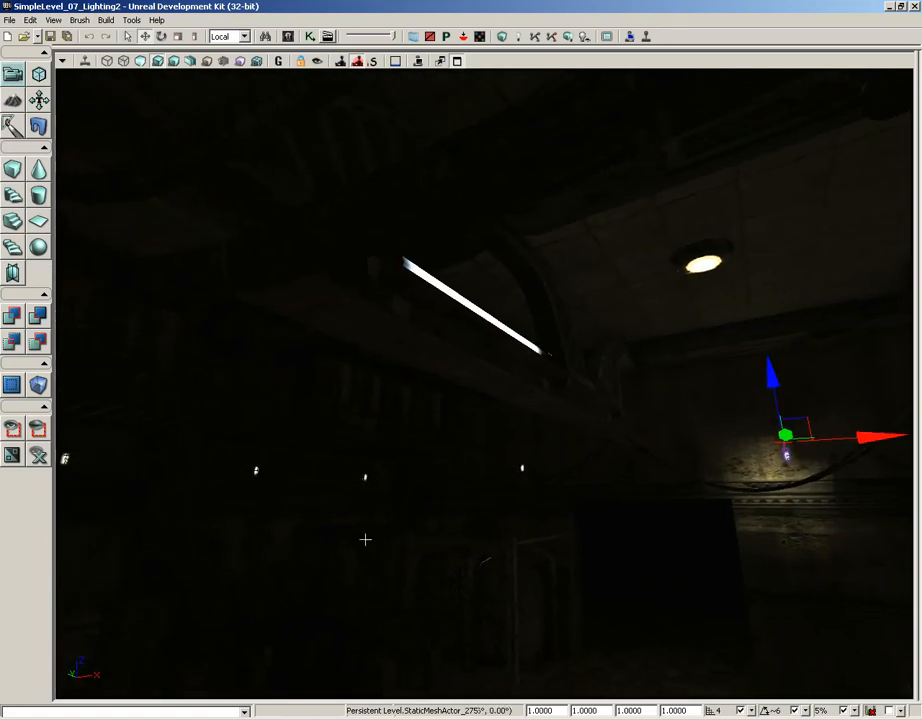
left_click_drag(424, 502, 728, 507)
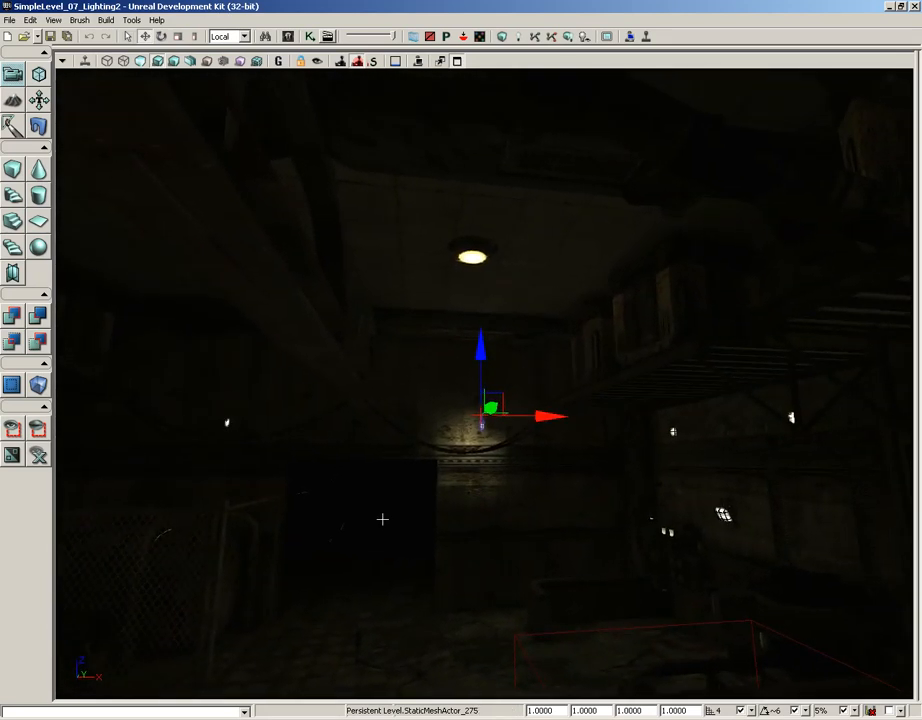